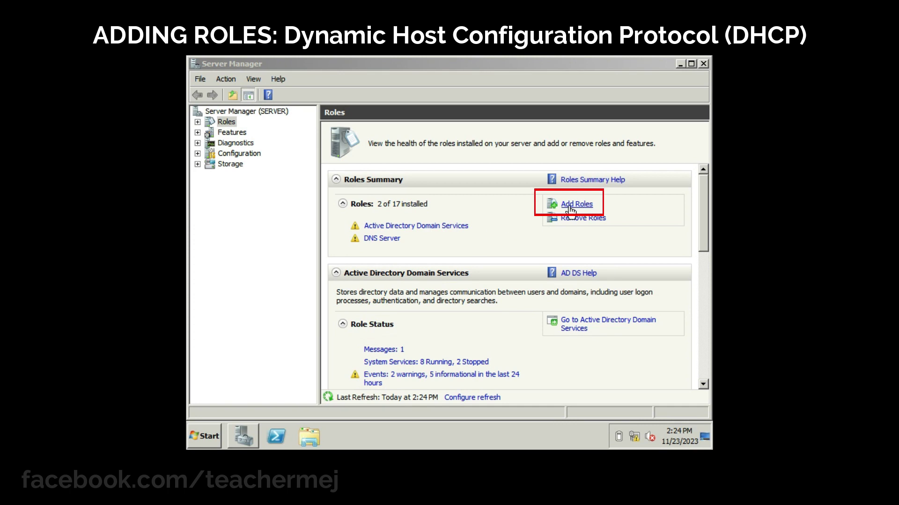
Launch the Add Roles Wizard and choose DHCP Server as the role to install
{"action": "left_click", "coordinate": [588, 205]}
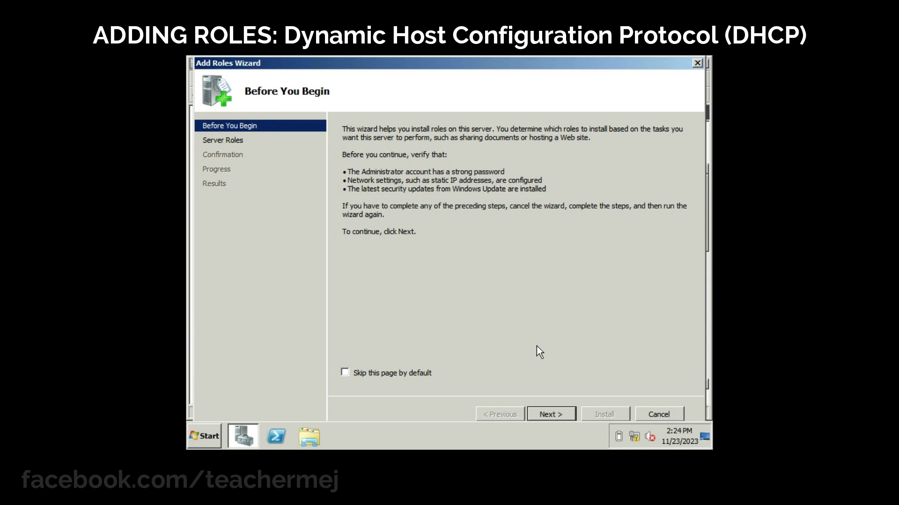
{"action": "left_click", "coordinate": [560, 417]}
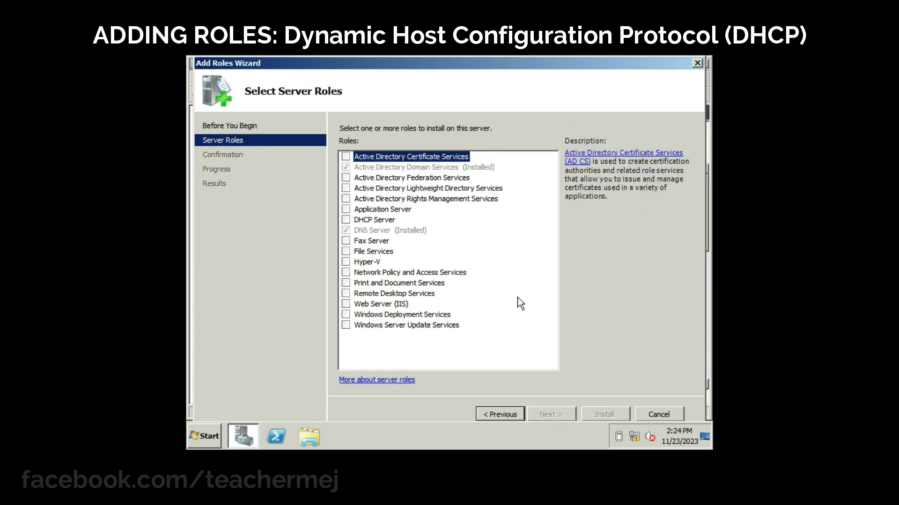
{"action": "left_click", "coordinate": [345, 220]}
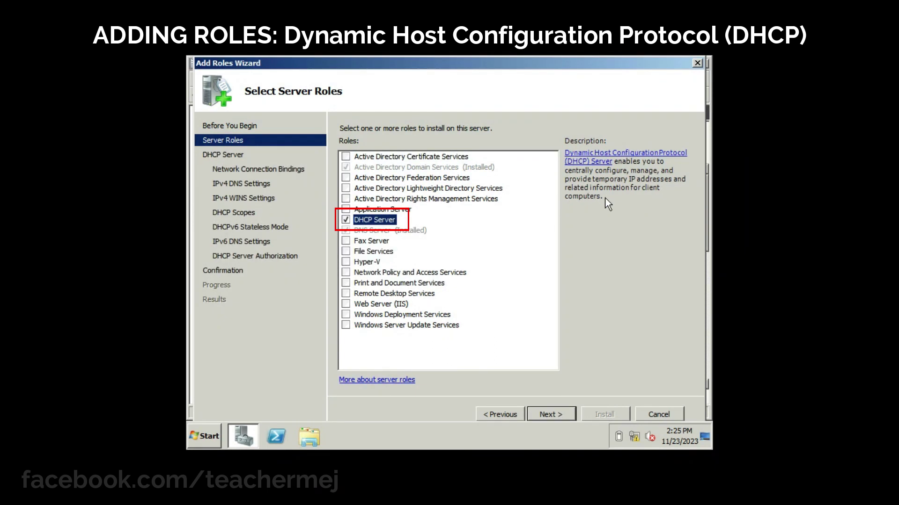
{"action": "left_click", "coordinate": [555, 417]}
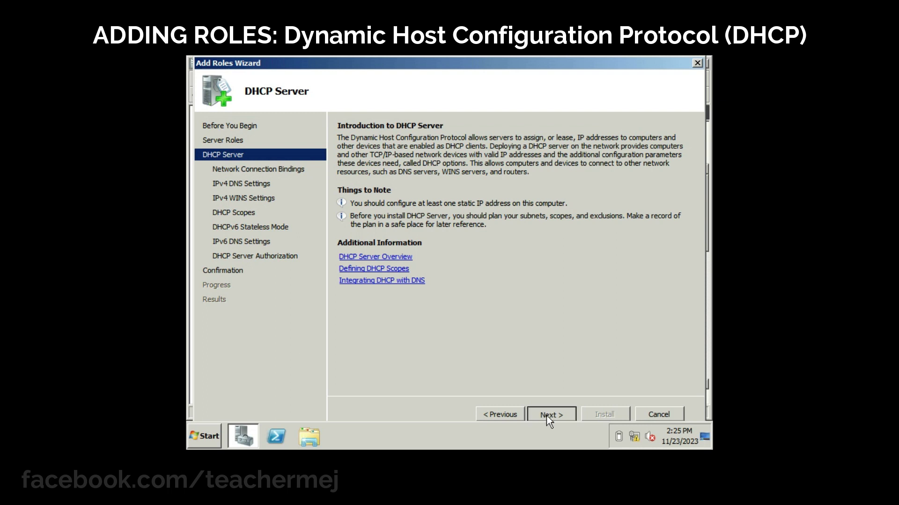
Bind the DHCP service to the 192.168.1.1 network connection
{"action": "left_click", "coordinate": [546, 416]}
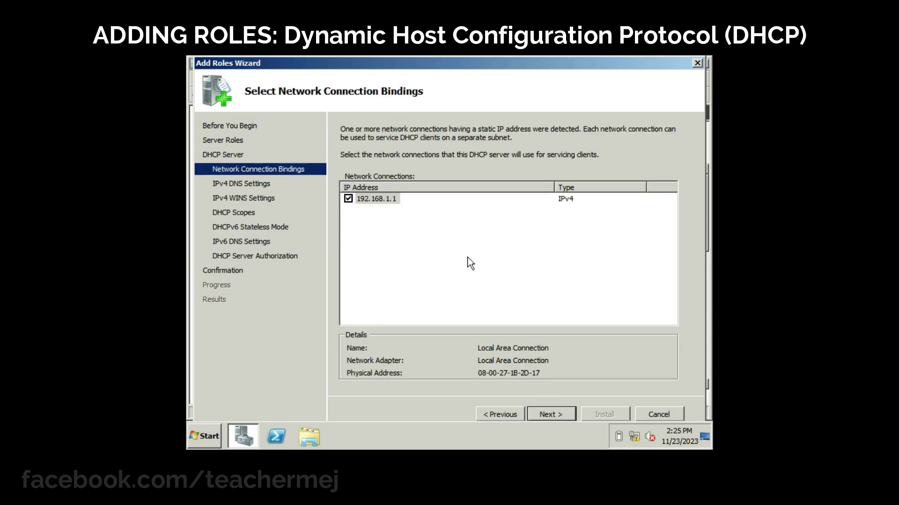
{"action": "left_click", "coordinate": [378, 200]}
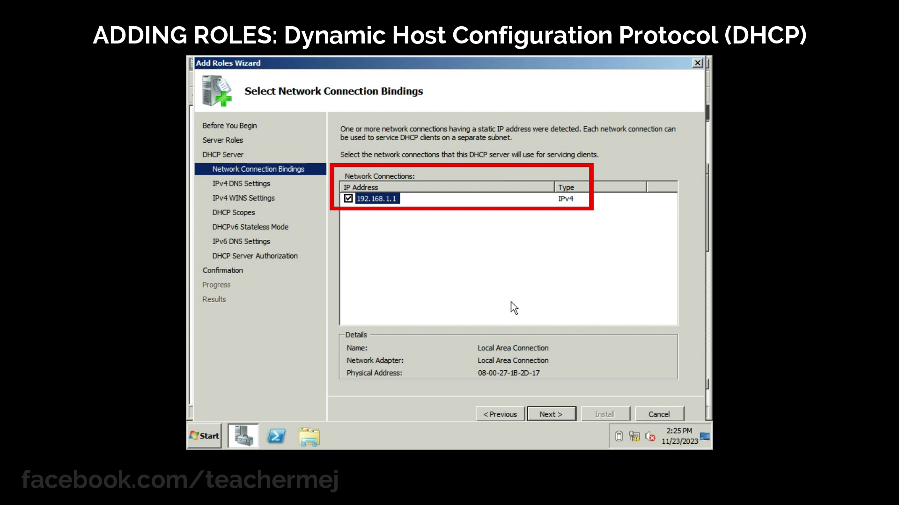
{"action": "left_click", "coordinate": [554, 412]}
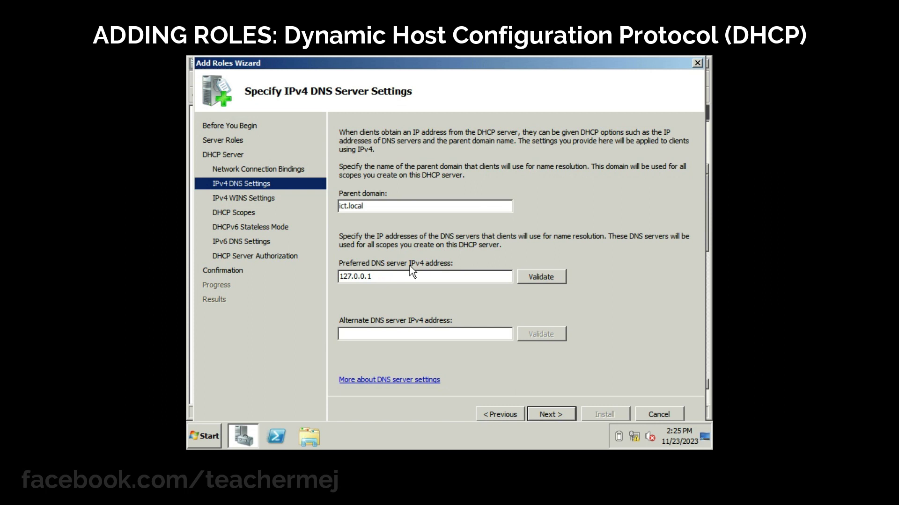
Replace preferred DNS server 127.0.0.1 with 192.168.1.1 and validate it
{"action": "left_click_drag", "start_coordinate": [410, 276], "coordinate": [307, 274]}
{"action": "type", "text": "192.168."}
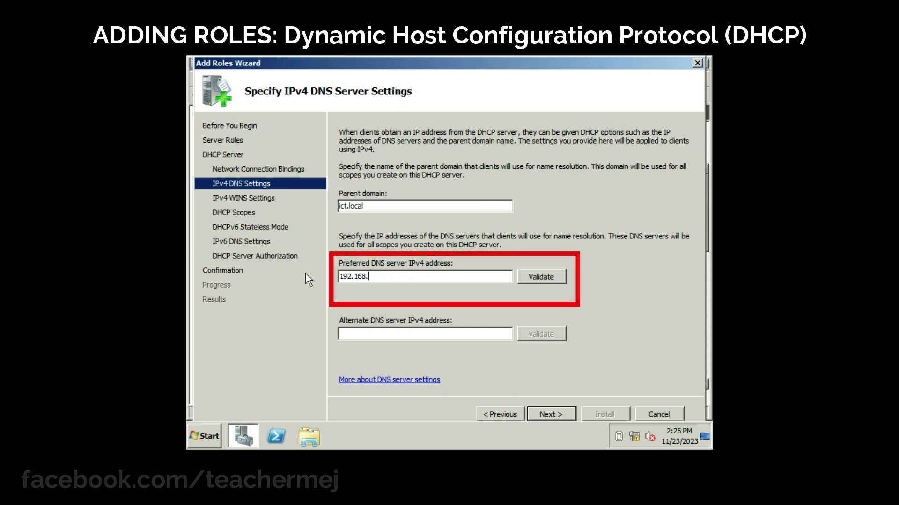
{"action": "type", "text": "1.1"}
{"action": "left_click", "coordinate": [537, 279]}
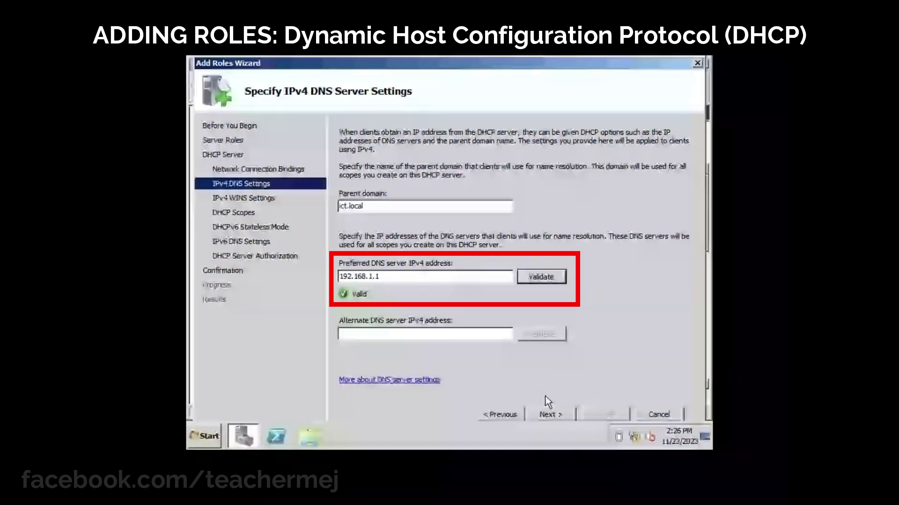
{"action": "left_click", "coordinate": [564, 419]}
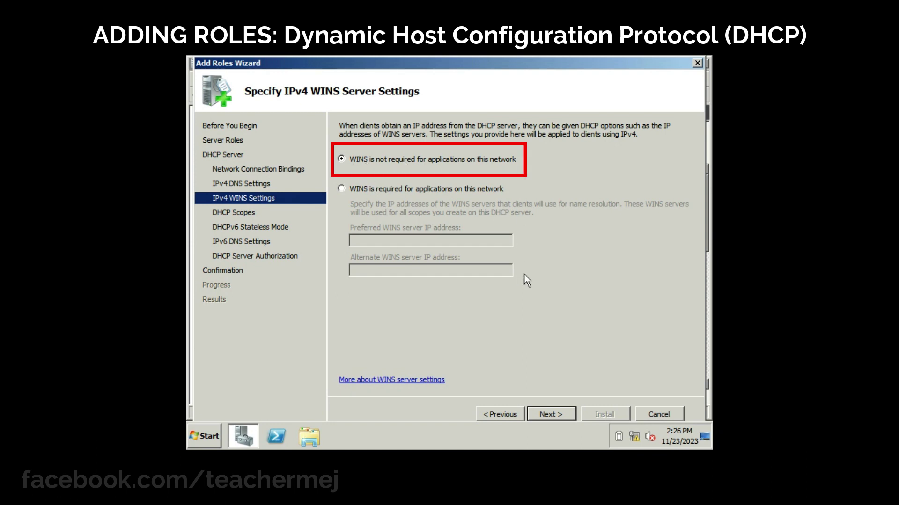
Leave WINS as not required and continue to the DHCP Scopes page
{"action": "left_click", "coordinate": [566, 410]}
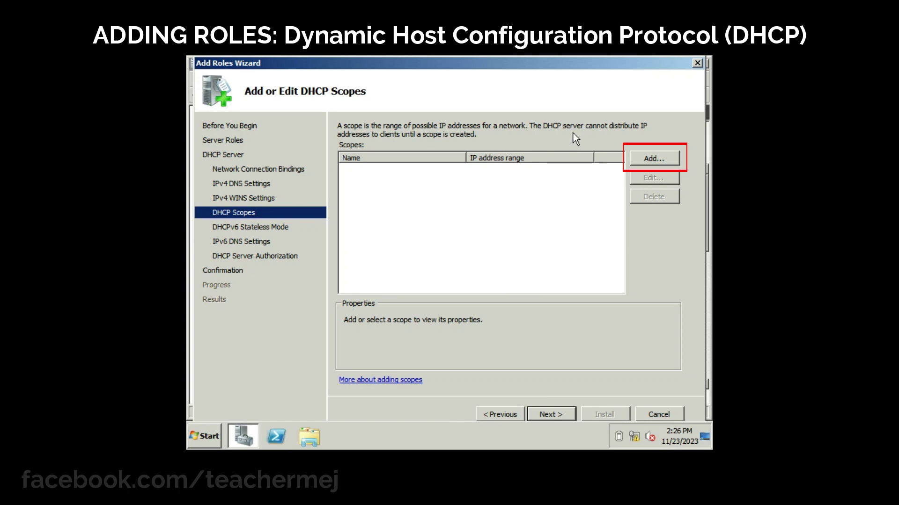
Add scope ICT_Scope, range 192.168.1.5–192.168.1.35, mask 255.255.255.0, gateway 192.168.1.1
{"action": "left_click", "coordinate": [651, 159]}
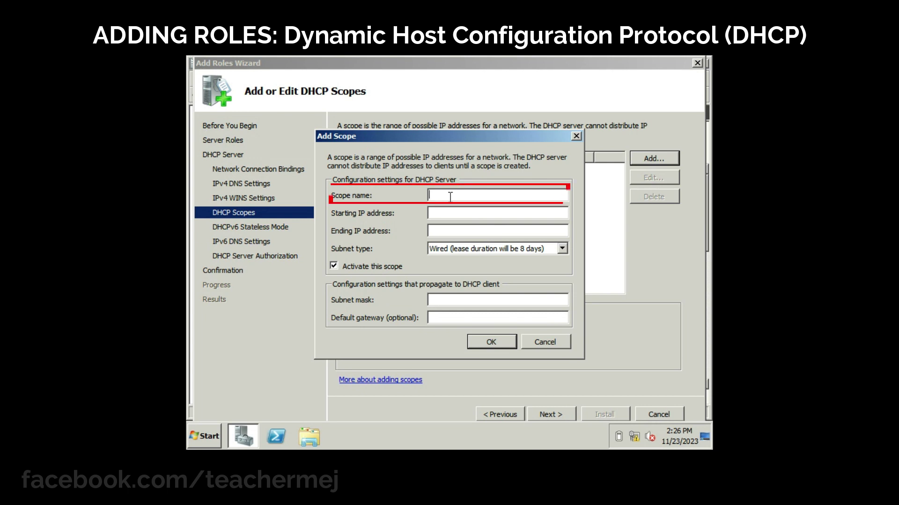
{"action": "type", "text": "ICT_Scope"}
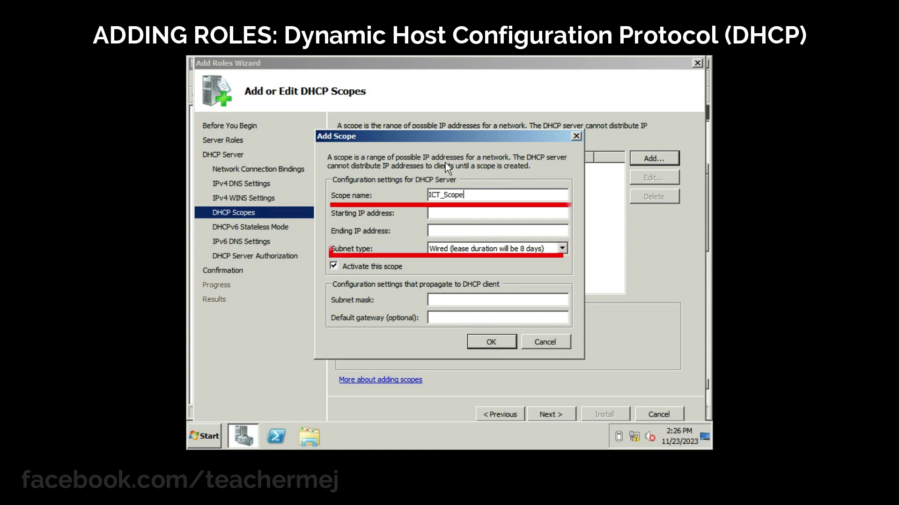
{"action": "left_click", "coordinate": [440, 213]}
{"action": "type", "text": "192.168.1.5"}
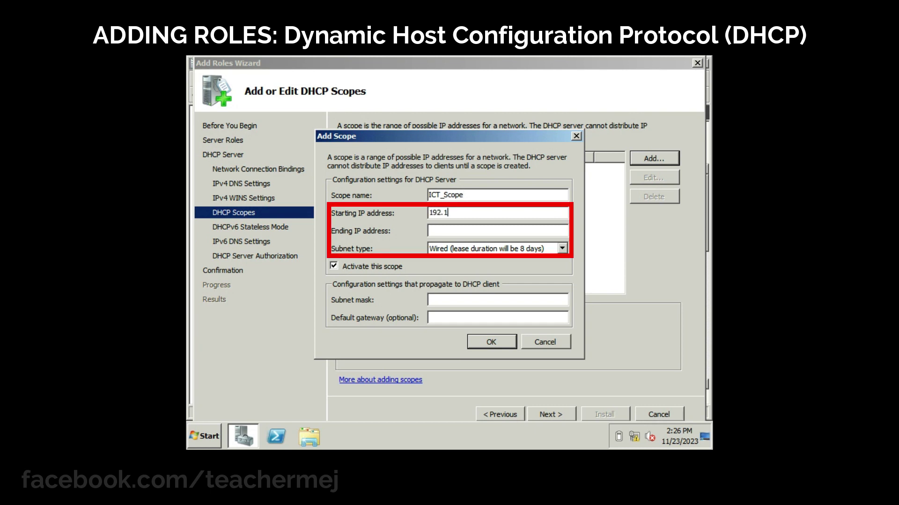
{"action": "left_click", "coordinate": [497, 231]}
{"action": "type", "text": "192.16"}
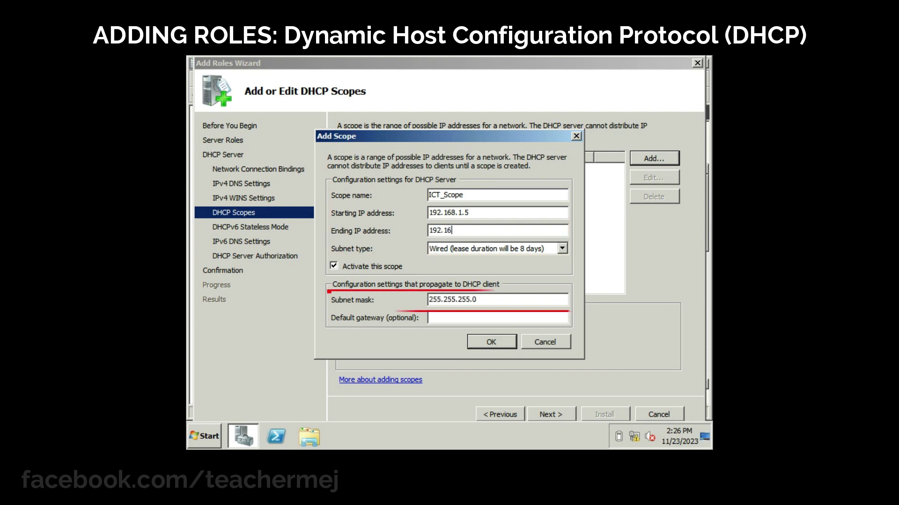
{"action": "type", "text": "8.1."}
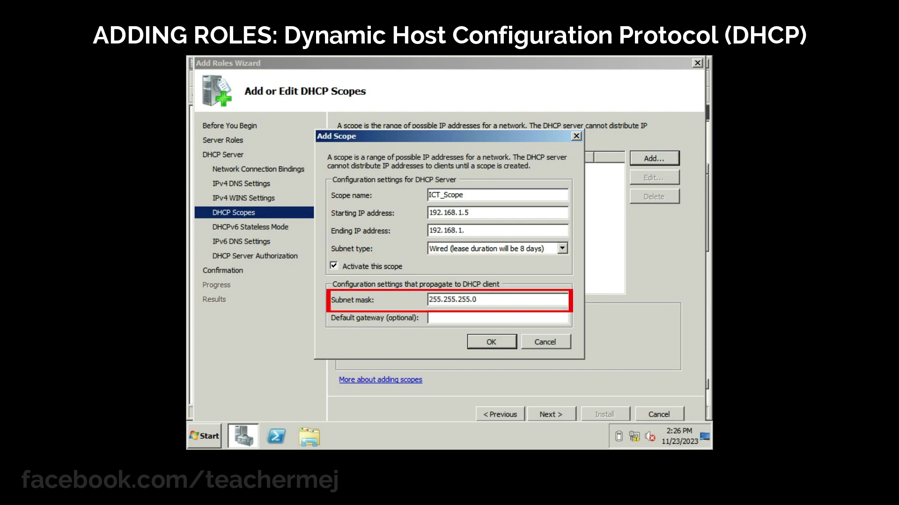
{"action": "type", "text": "35"}
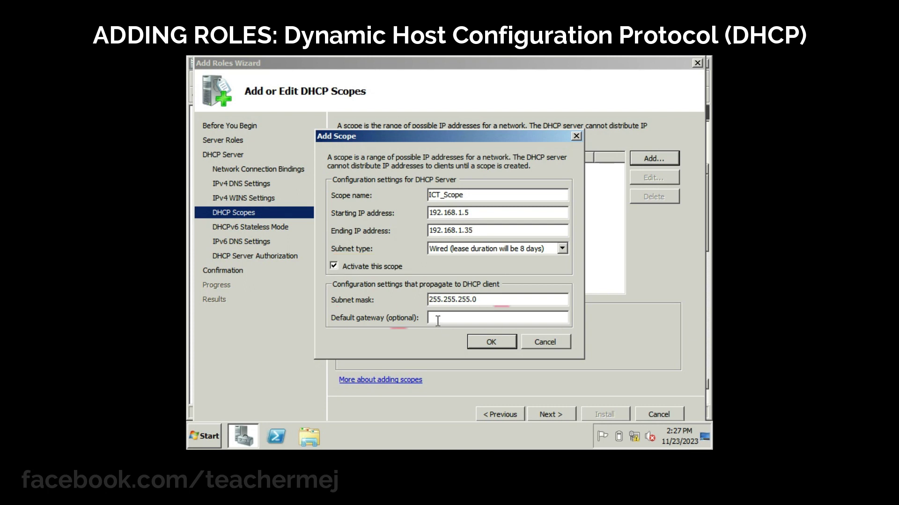
{"action": "type", "text": "192.168.1.1"}
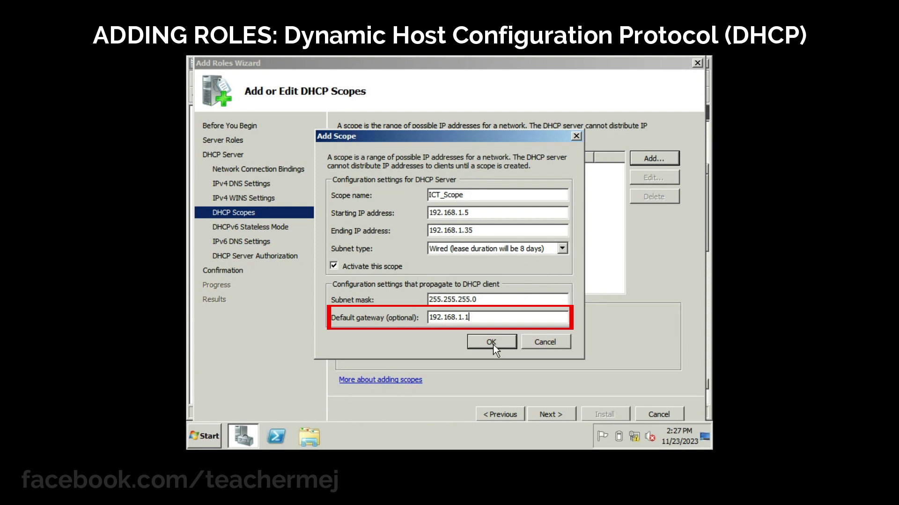
{"action": "left_click", "coordinate": [492, 343]}
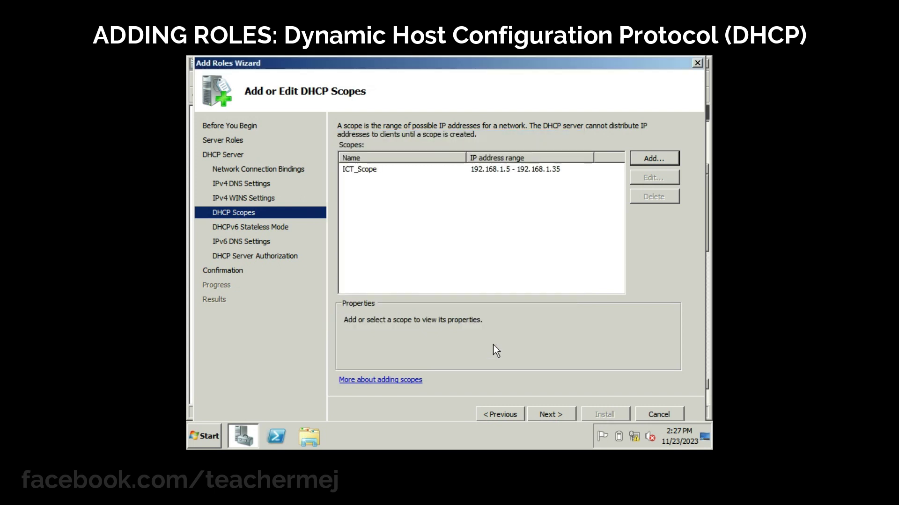
Review ICT_Scope's properties and disable DHCPv6 stateless mode for this server
{"action": "left_click", "coordinate": [495, 178]}
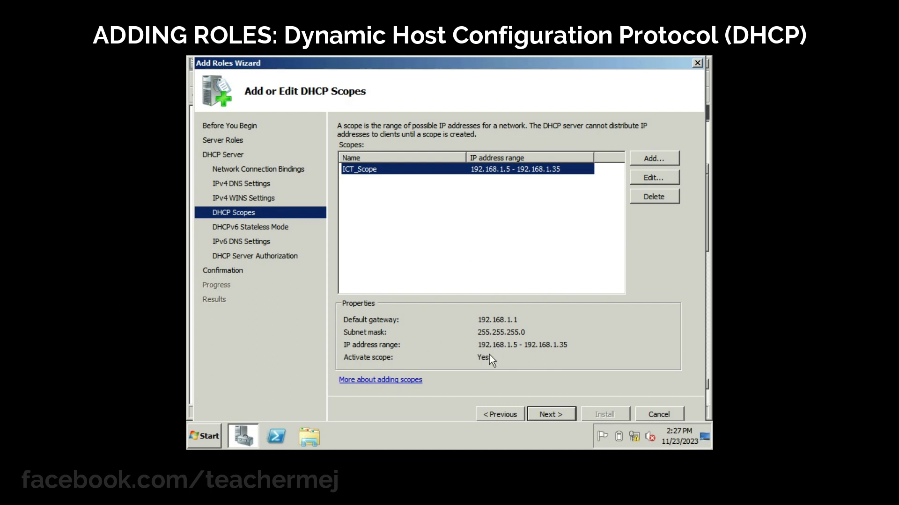
{"action": "left_click", "coordinate": [554, 411]}
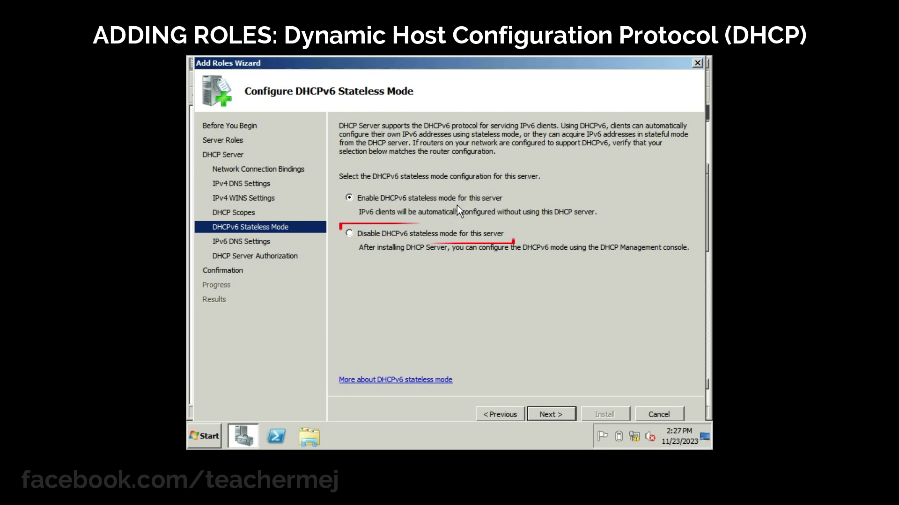
{"action": "left_click", "coordinate": [348, 234]}
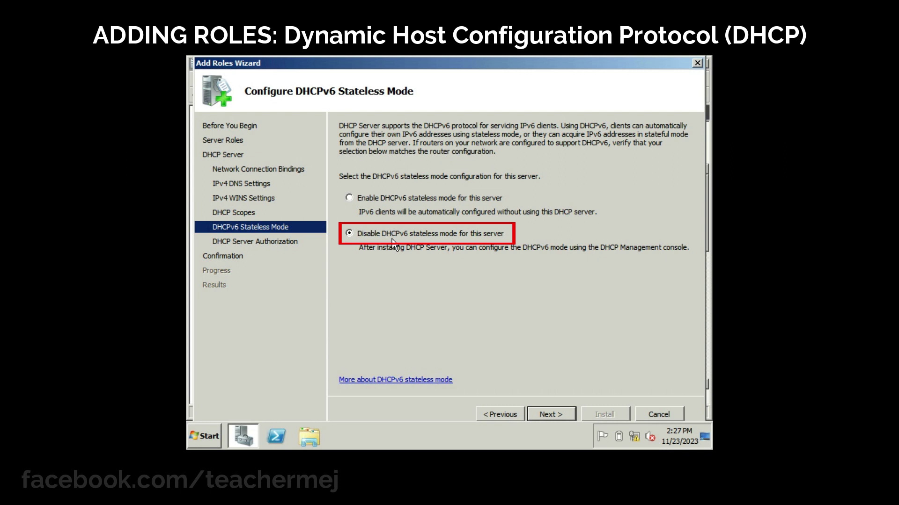
{"action": "left_click", "coordinate": [554, 416]}
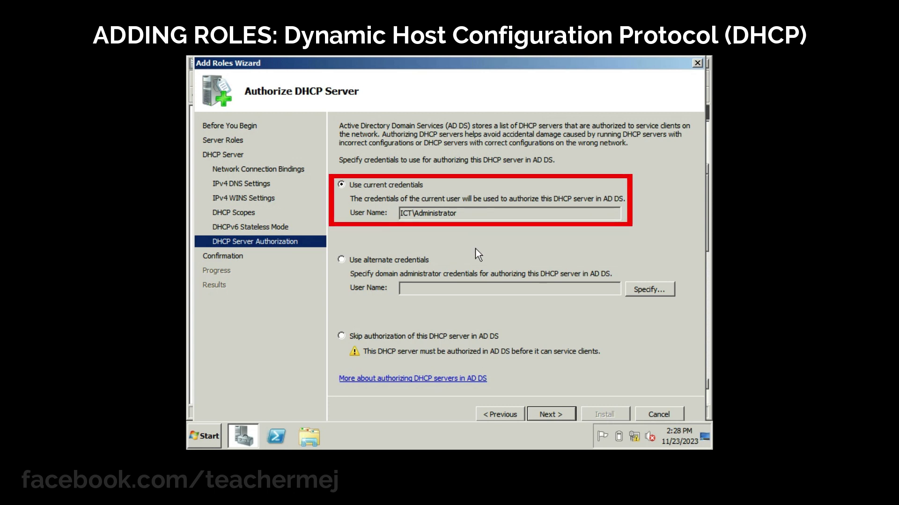
Authorize the DHCP server with current credentials and install the DHCP Server role
{"action": "left_click", "coordinate": [558, 416]}
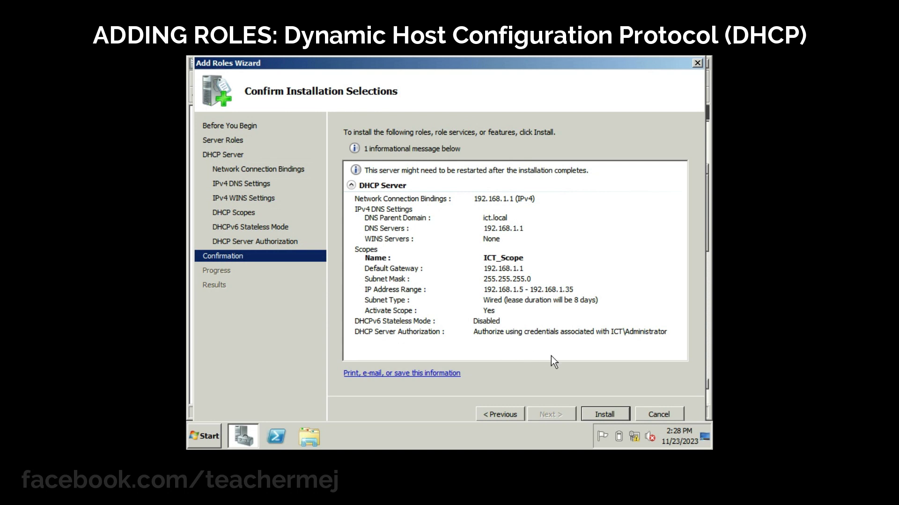
{"action": "left_click", "coordinate": [609, 414]}
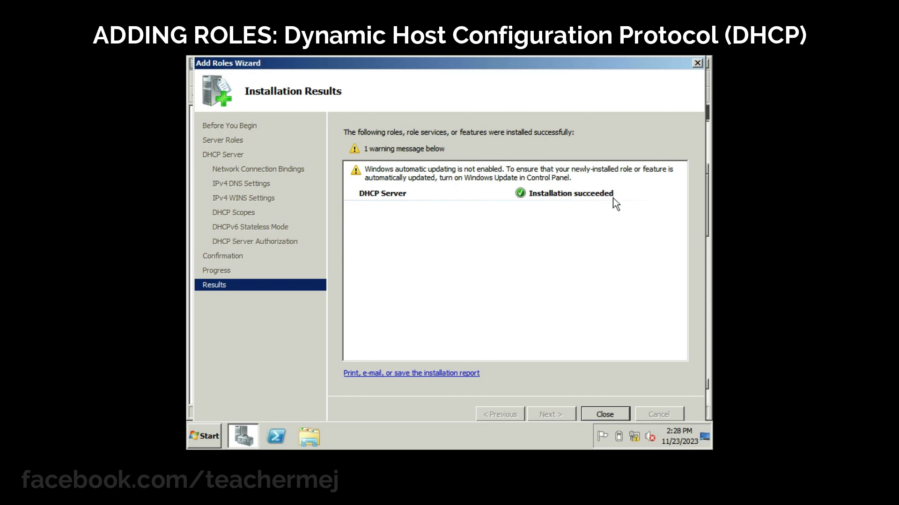
Close the wizard once Installation Results shows 'Installation succeeded'
{"action": "left_click", "coordinate": [604, 414]}
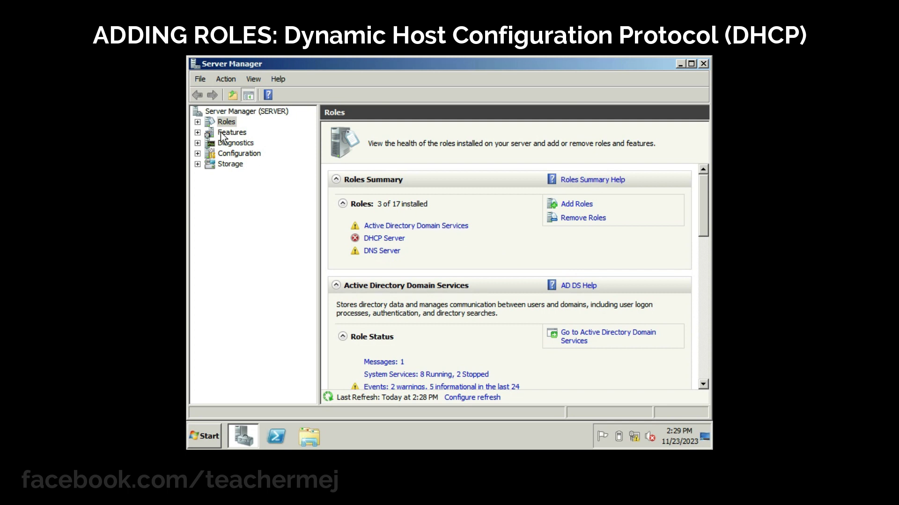
Browse DHCP Server > server.ict.local > IPv4 > ICT_Scope and show its 192.168.1.5–192.168.1.35 Address Pool
{"action": "left_click", "coordinate": [197, 122]}
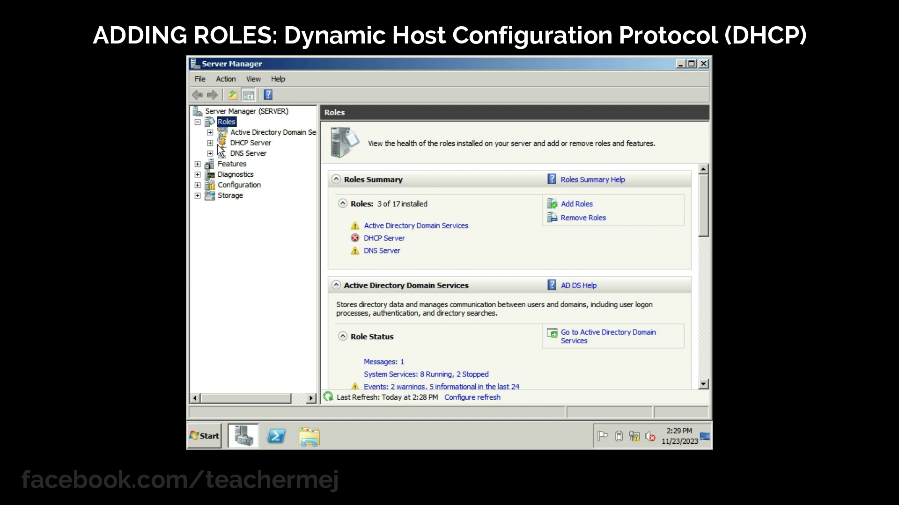
{"action": "left_click", "coordinate": [242, 144]}
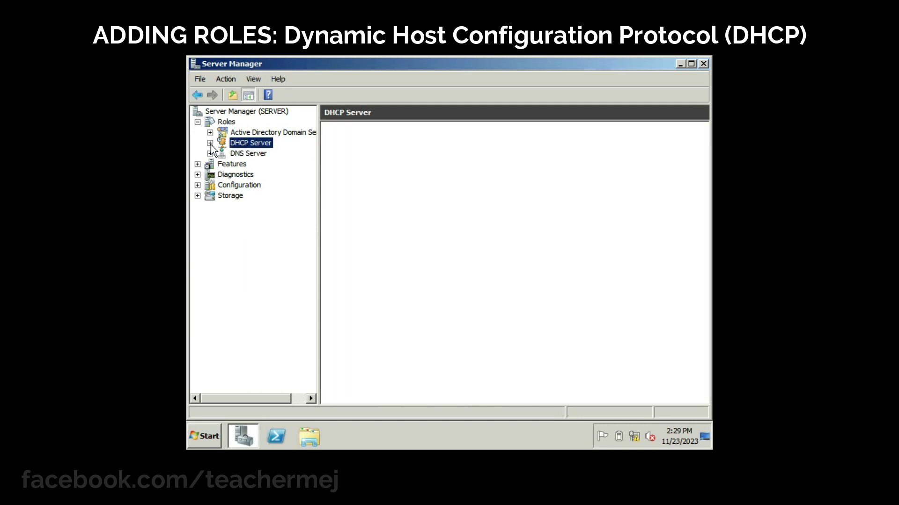
{"action": "left_click", "coordinate": [210, 143]}
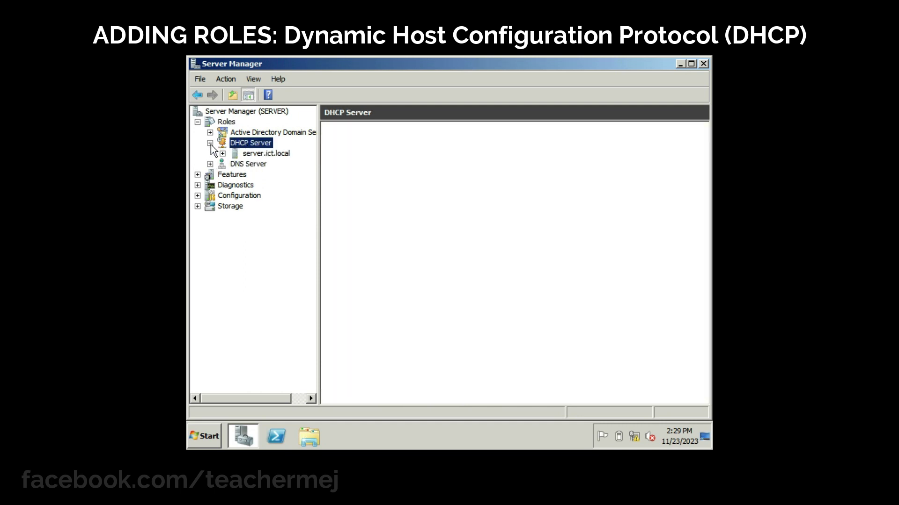
{"action": "double_click", "coordinate": [241, 155]}
{"action": "double_click", "coordinate": [255, 165]}
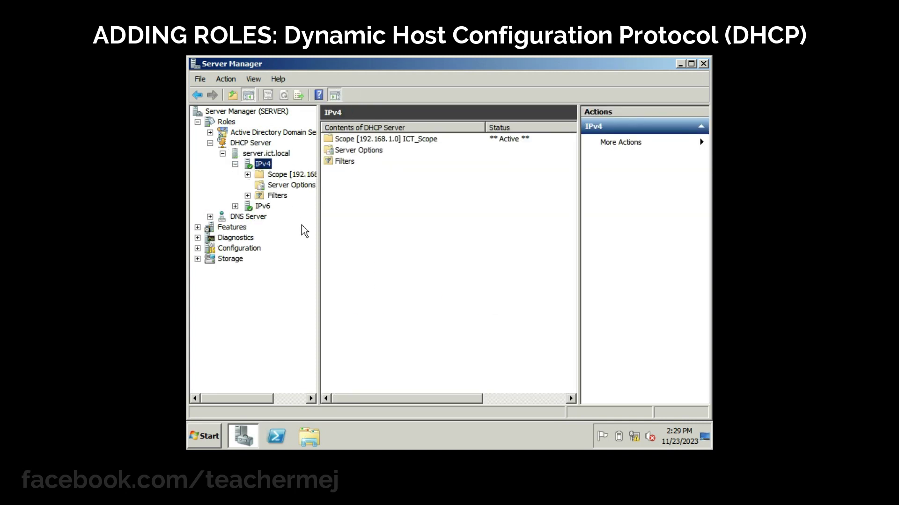
{"action": "double_click", "coordinate": [290, 175]}
{"action": "double_click", "coordinate": [356, 139]}
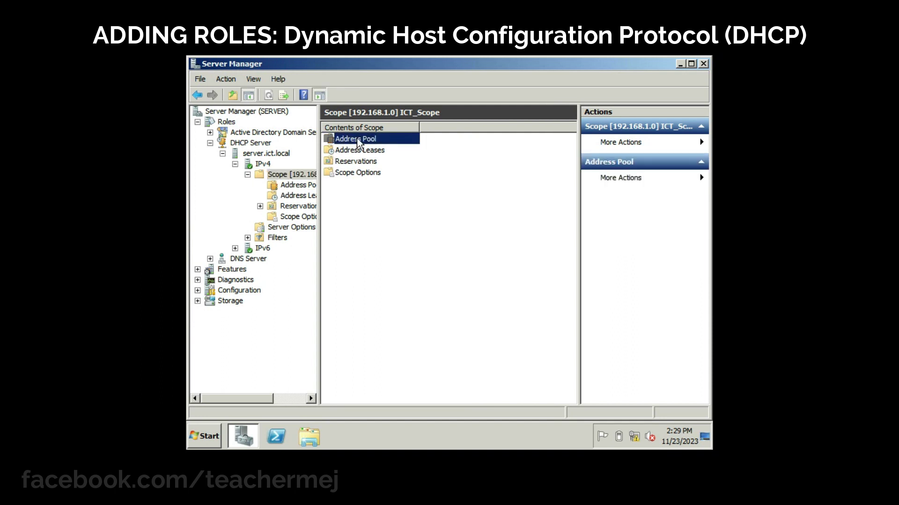
{"action": "left_click", "coordinate": [360, 139]}
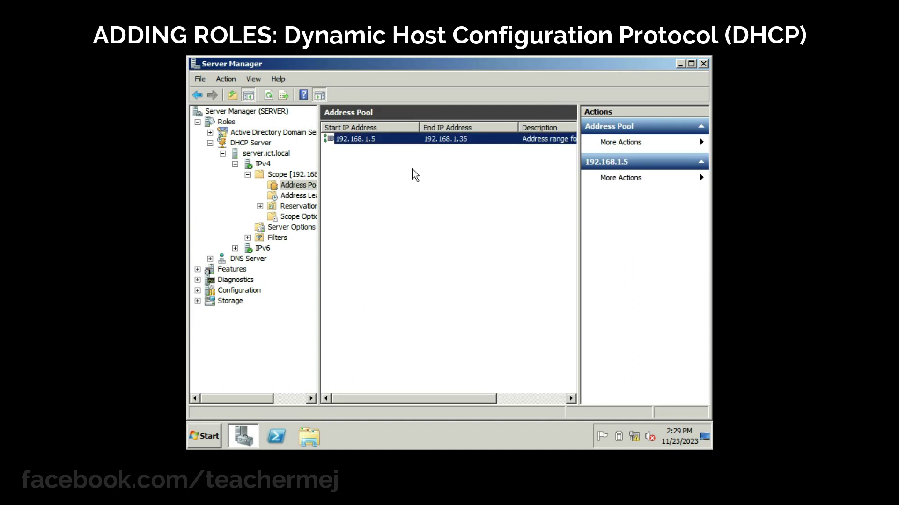
Close Server Manager and reopen it from the taskbar on the Roles page
{"action": "left_click", "coordinate": [702, 64]}
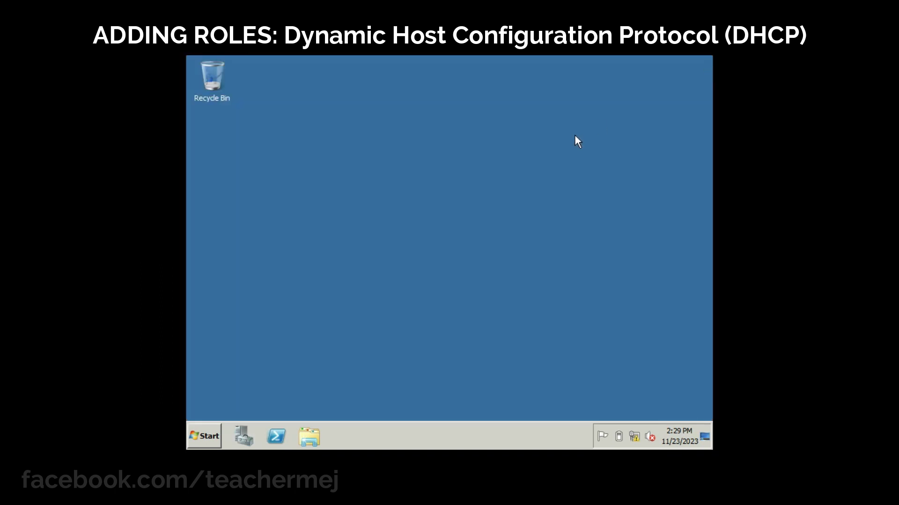
{"action": "left_click", "coordinate": [241, 436]}
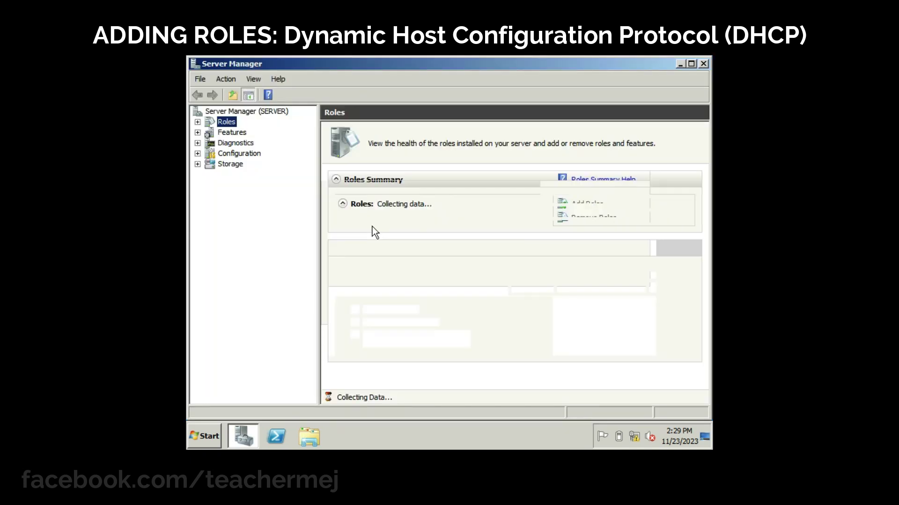